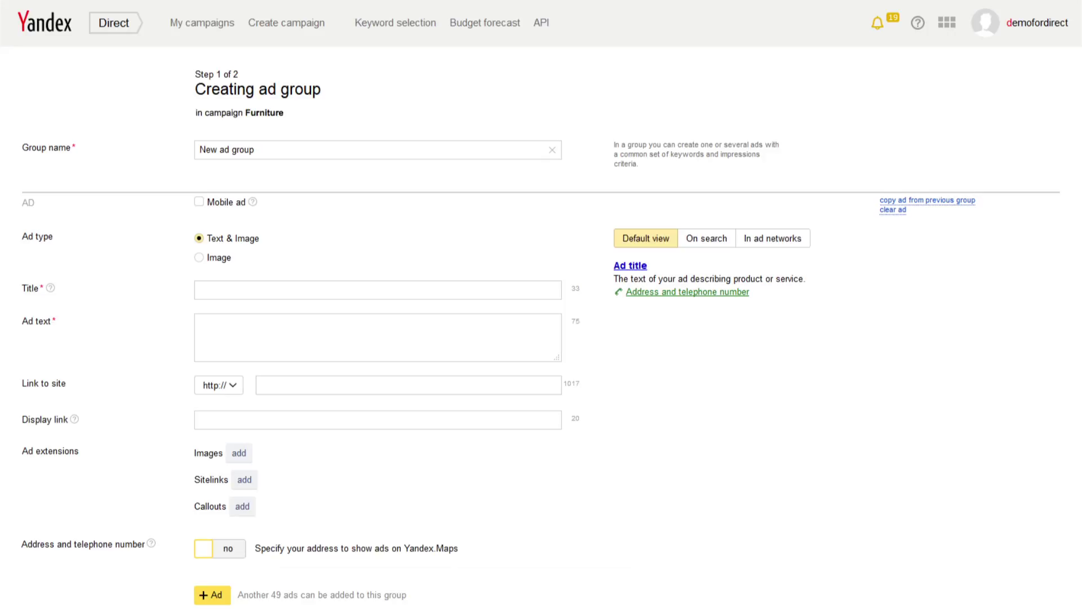
Step: Replace the default ad group name with 'Furniture'
{"action": "left_click_drag", "start_coordinate": [197, 157], "coordinate": [225, 157]}
{"action": "key", "text": "BackSpace"}
{"action": "type", "text": "Furniture"}
{"action": "left_click", "coordinate": [254, 203]}
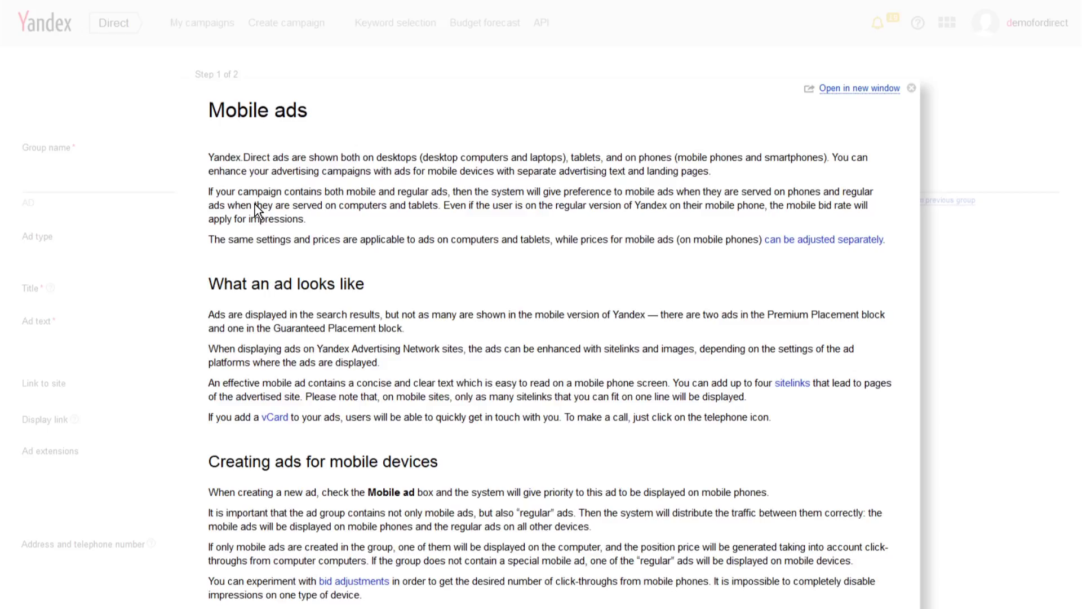
{"action": "key", "text": "Escape"}
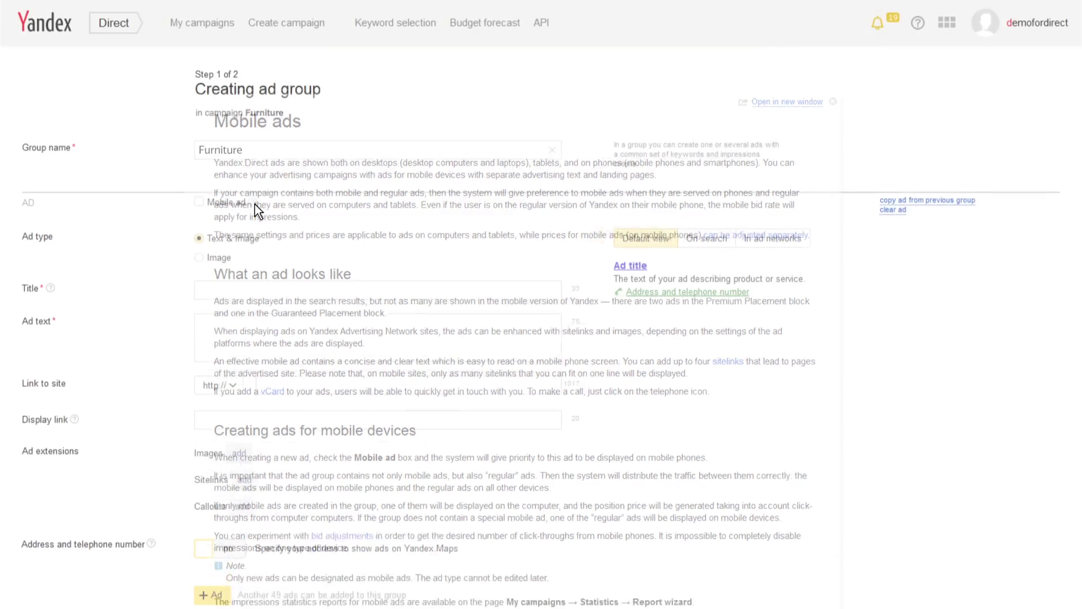
Step: Enter the title 'Buy great furniture online!' and the text 'Delivery to Russia. 5 year warranty. Wide range of styles and colours.'
{"action": "left_click", "coordinate": [387, 289]}
{"action": "type", "text": "Buy great furniture online!"}
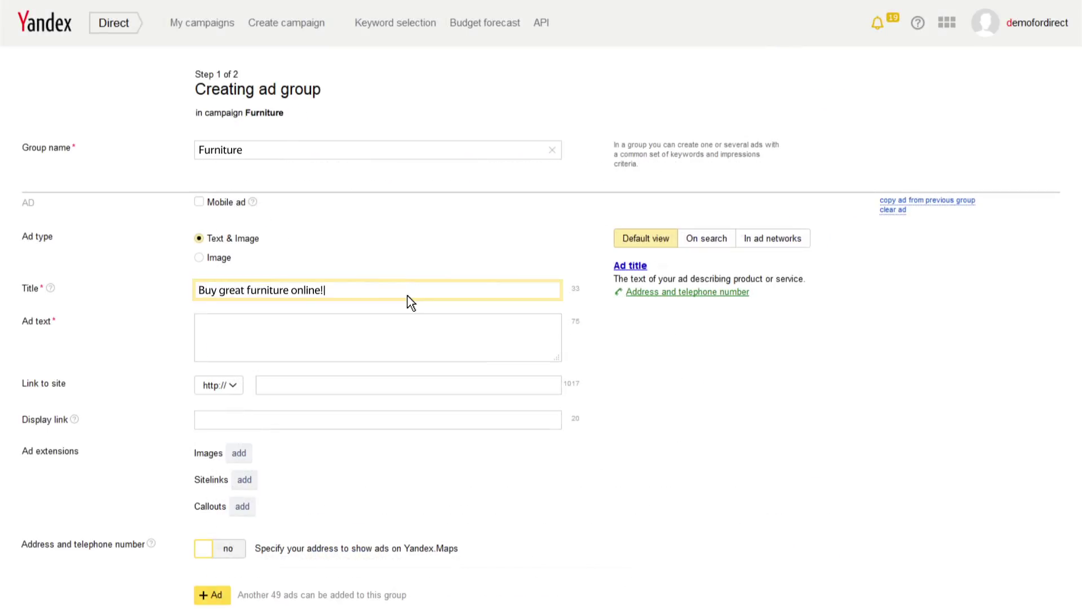
{"action": "left_click", "coordinate": [436, 349]}
{"action": "type", "text": "Delivery to Rus"}
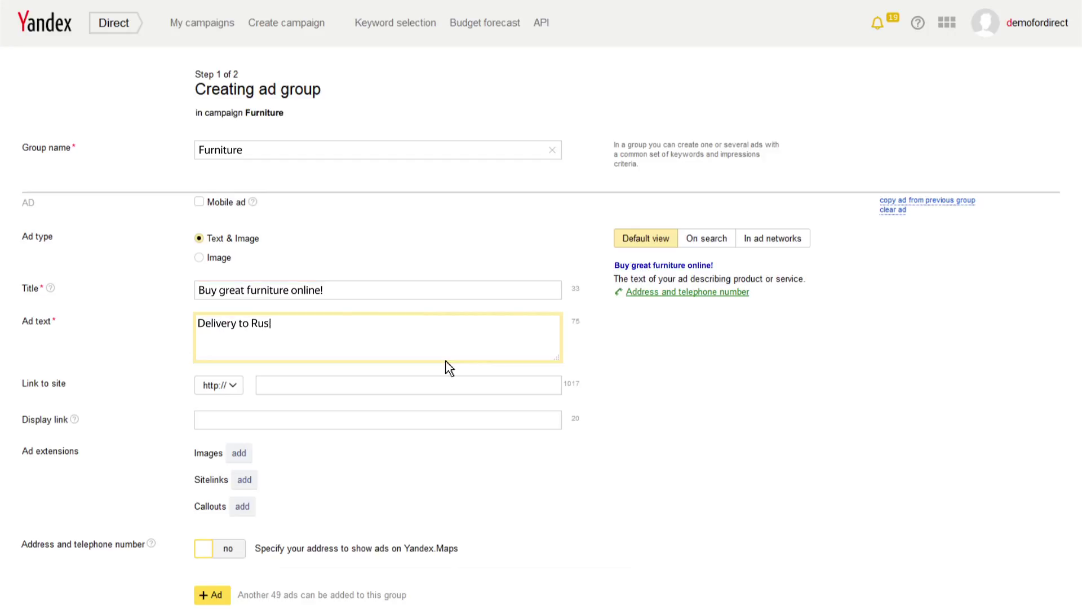
{"action": "type", "text": "sia. 5 year warranty. Wide range of styles and colours."}
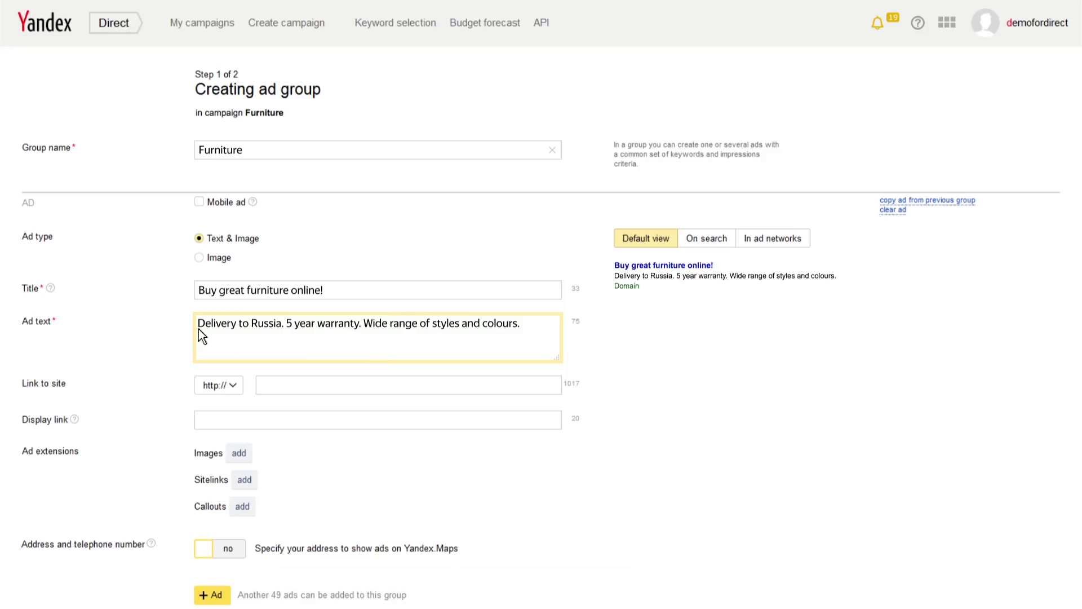
Step: Highlight the ad text's opening phrase and then the title to review them
{"action": "left_click_drag", "start_coordinate": [198, 330], "coordinate": [231, 330]}
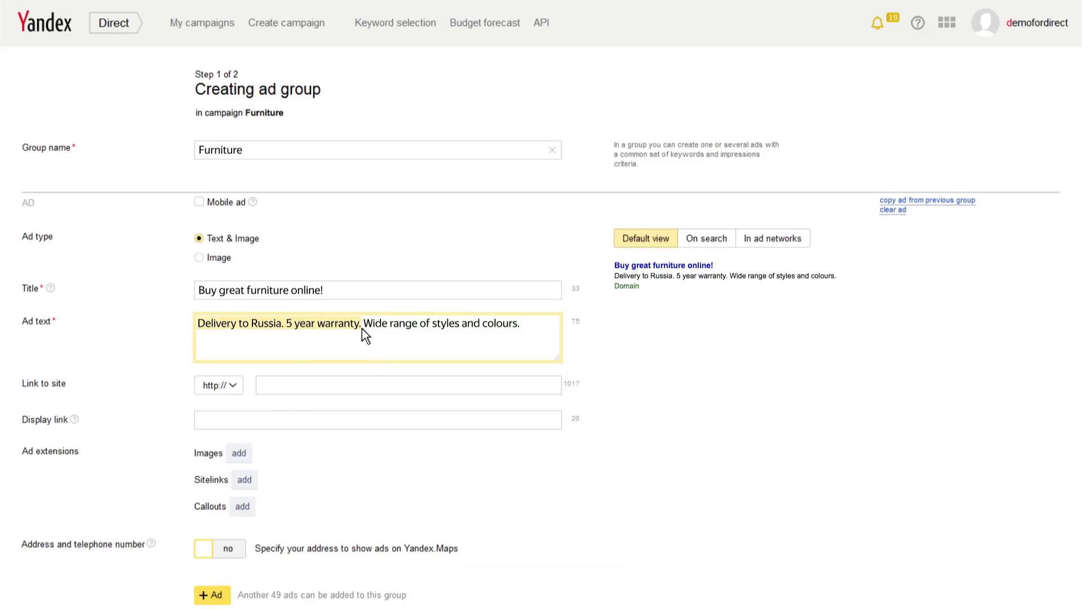
{"action": "left_click", "coordinate": [314, 329]}
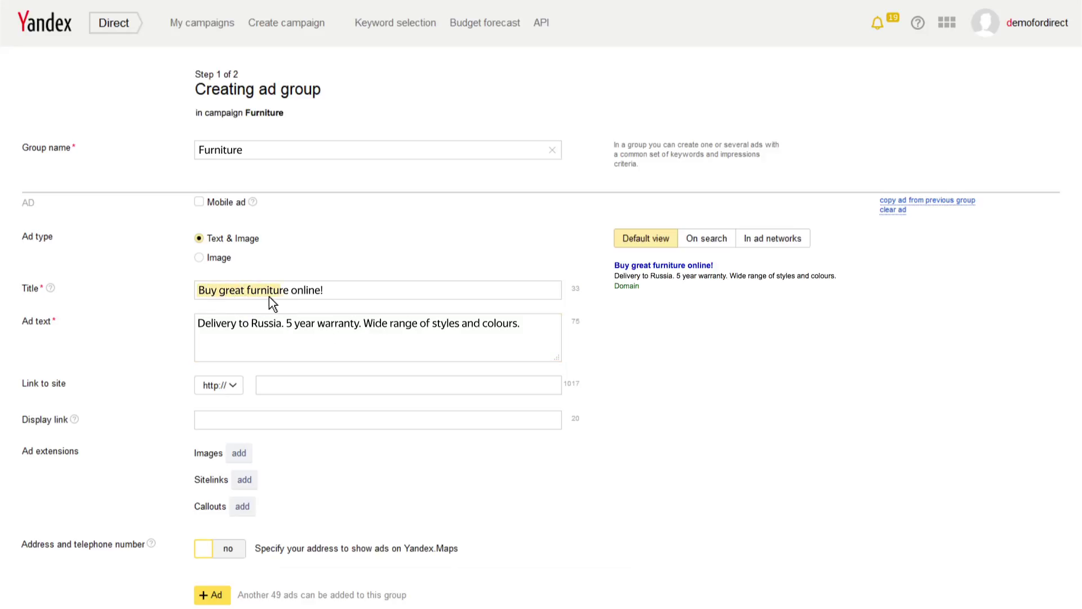
{"action": "left_click_drag", "start_coordinate": [304, 297], "coordinate": [312, 296]}
Step: Set the ad's link to mysite.com and attach sofa-xxl.jpg as its image
{"action": "left_click", "coordinate": [344, 391]}
{"action": "type", "text": "mysite.com"}
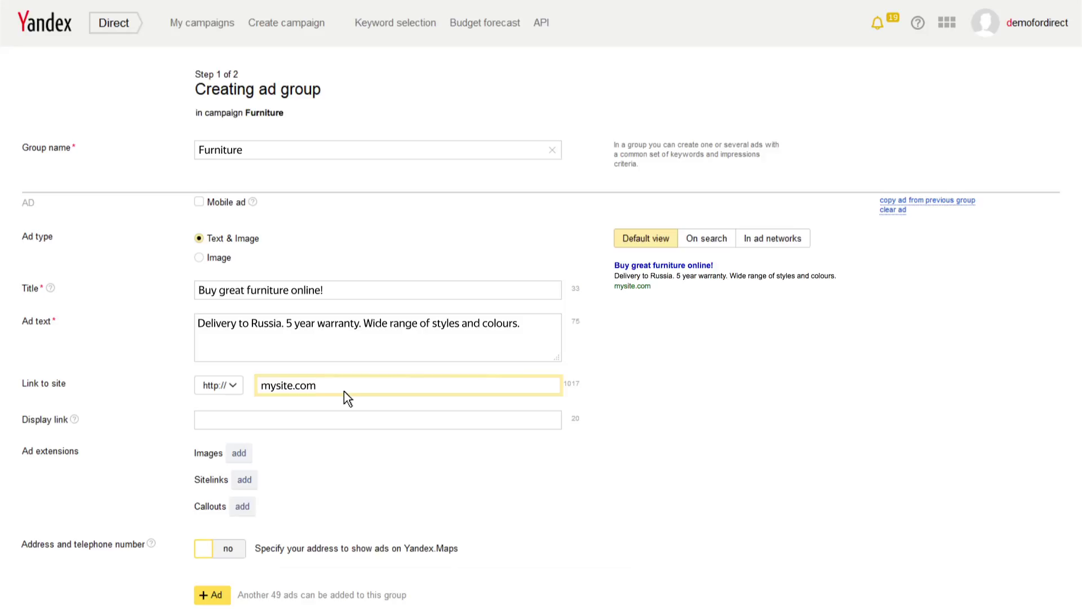
{"action": "scroll", "coordinate": [344, 391], "scroll_direction": "down", "scroll_amount": 3}
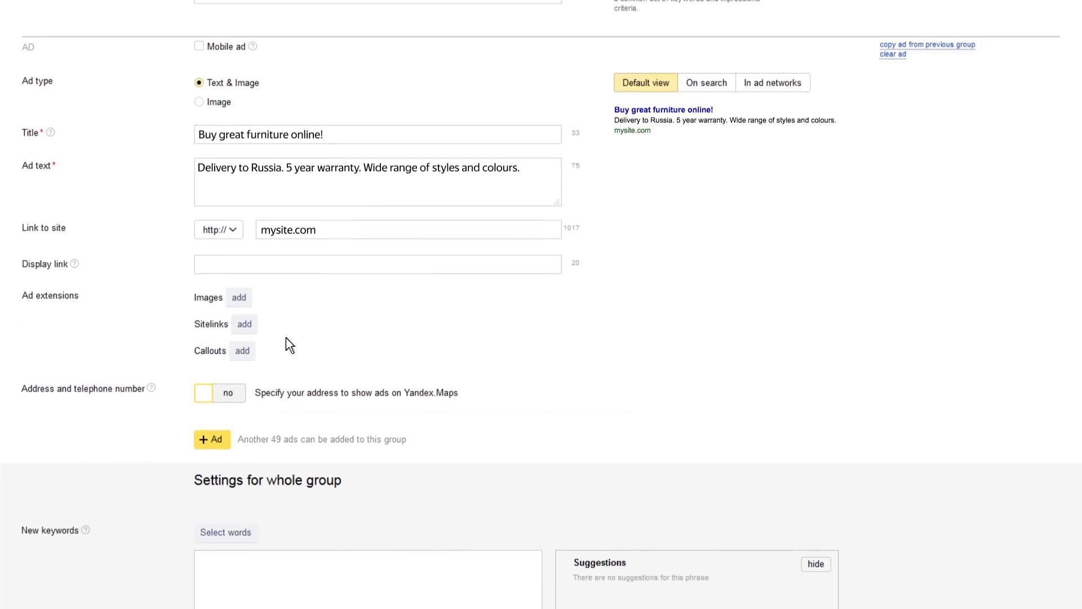
{"action": "left_click", "coordinate": [239, 297]}
{"action": "left_click", "coordinate": [442, 347]}
Step: Add sitelinks Sofas, Chairs and Delivery pointing to mysite.com/sofas, /chairs and /delivery
{"action": "left_click", "coordinate": [244, 324]}
{"action": "type", "text": "Sofas"}
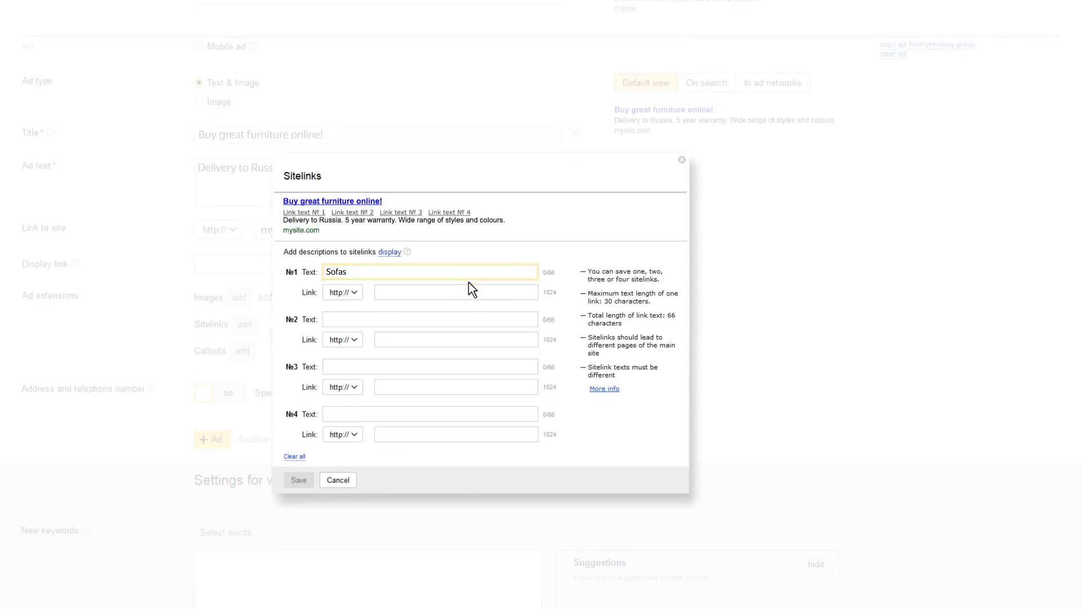
{"action": "left_click", "coordinate": [468, 291]}
{"action": "type", "text": "mysite.com/sofas"}
{"action": "left_click", "coordinate": [468, 319]}
{"action": "type", "text": "Chairs"}
{"action": "left_click", "coordinate": [468, 340]}
{"action": "type", "text": "mys"}
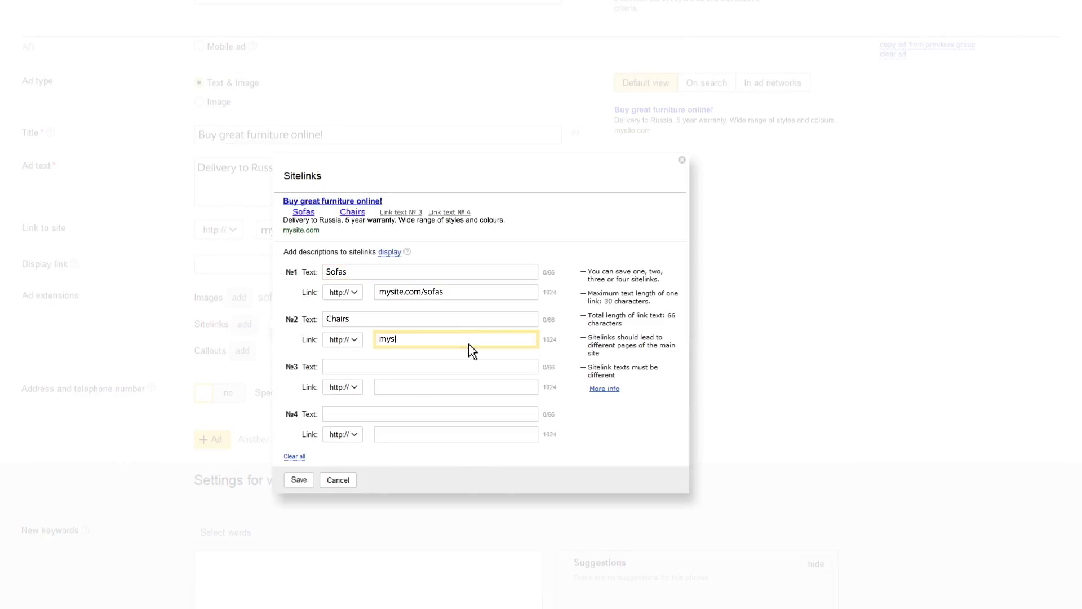
{"action": "type", "text": "ite.com/chairs"}
{"action": "left_click", "coordinate": [469, 366]}
{"action": "type", "text": "Delivery"}
{"action": "left_click", "coordinate": [468, 386]}
{"action": "type", "text": "mysite.com/delivery"}
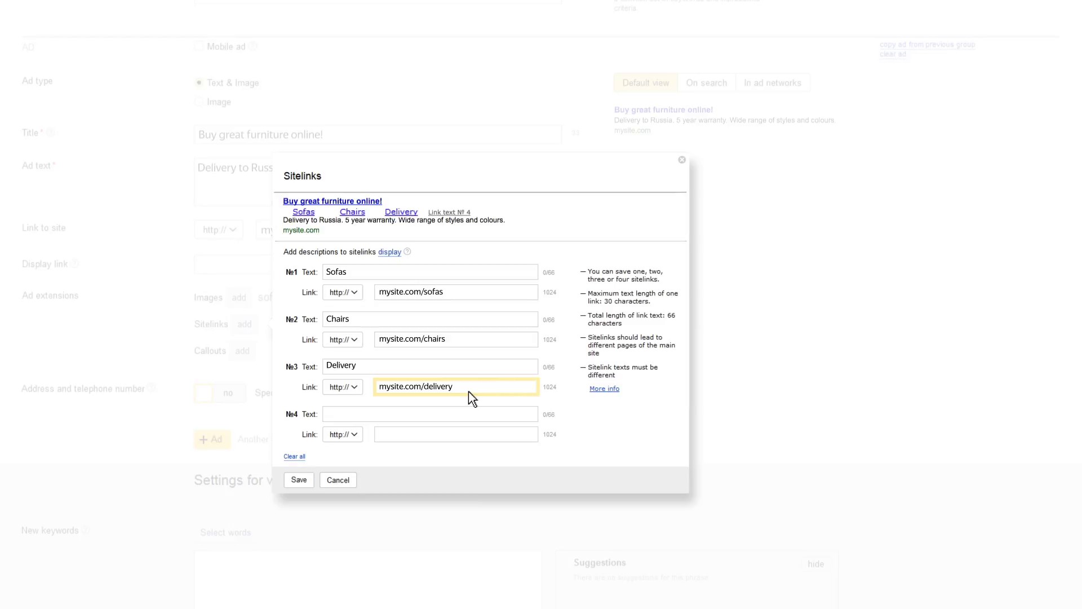
Step: Save the sitelinks and enable contact details with country United Kingdom and city London
{"action": "left_click", "coordinate": [302, 480]}
{"action": "left_click", "coordinate": [208, 393]}
{"action": "left_click", "coordinate": [292, 420]}
{"action": "type", "text": "United Kingdom"}
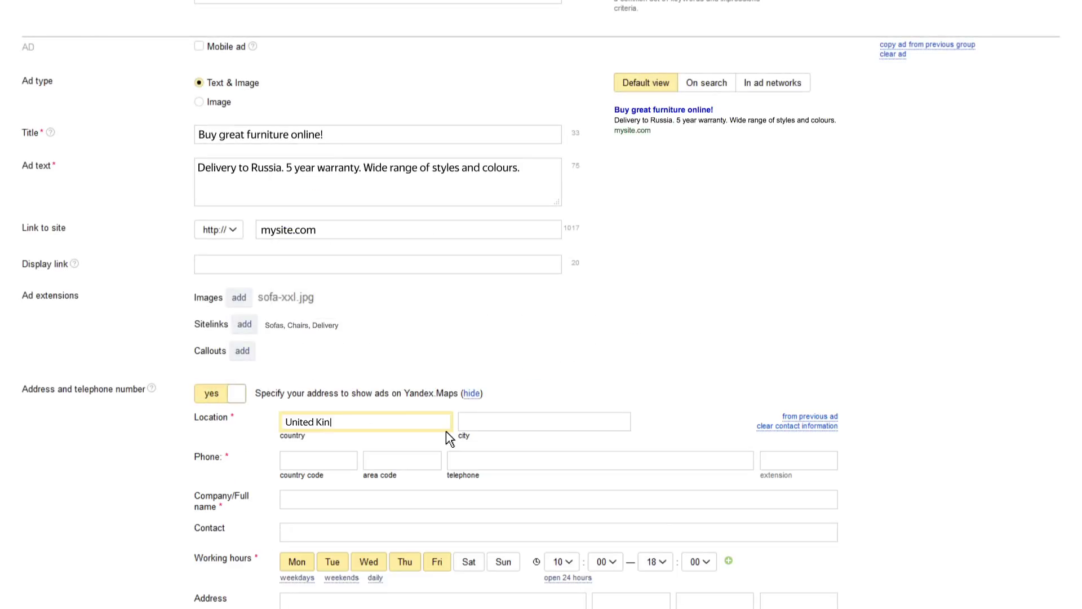
{"action": "left_click", "coordinate": [627, 430]}
{"action": "type", "text": "London"}
Step: Fill in the contact phone number (country code, area code, number) and the company name
{"action": "left_click", "coordinate": [357, 468]}
{"action": "type", "text": "+44"}
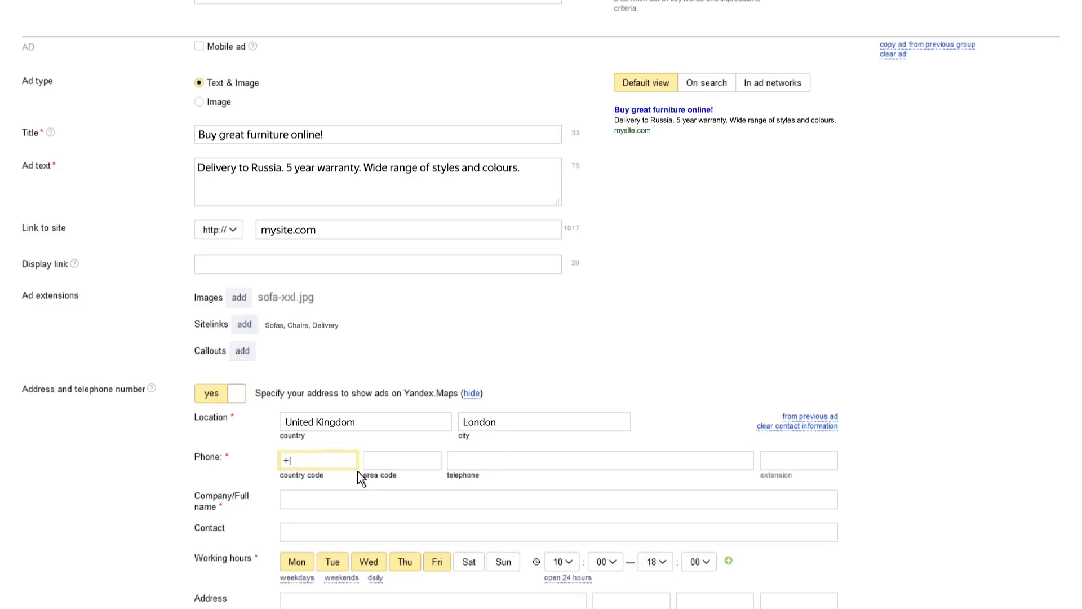
{"action": "left_click", "coordinate": [440, 468]}
{"action": "type", "text": "181"}
{"action": "left_click", "coordinate": [733, 468]}
{"action": "type", "text": "123-45-67"}
{"action": "left_click", "coordinate": [824, 504]}
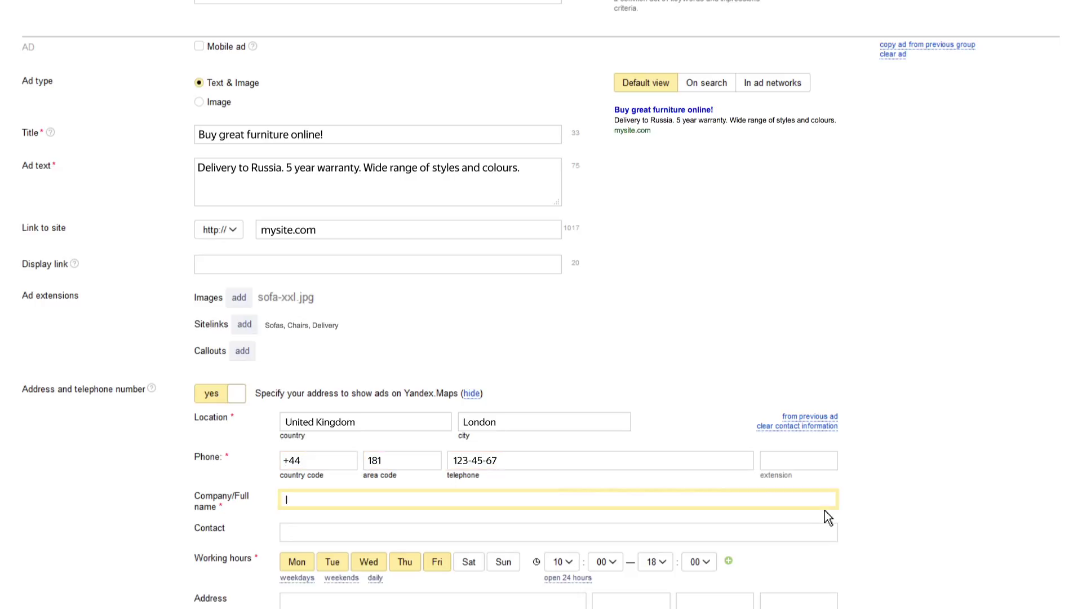
{"action": "type", "text": "John Smith & Ltd"}
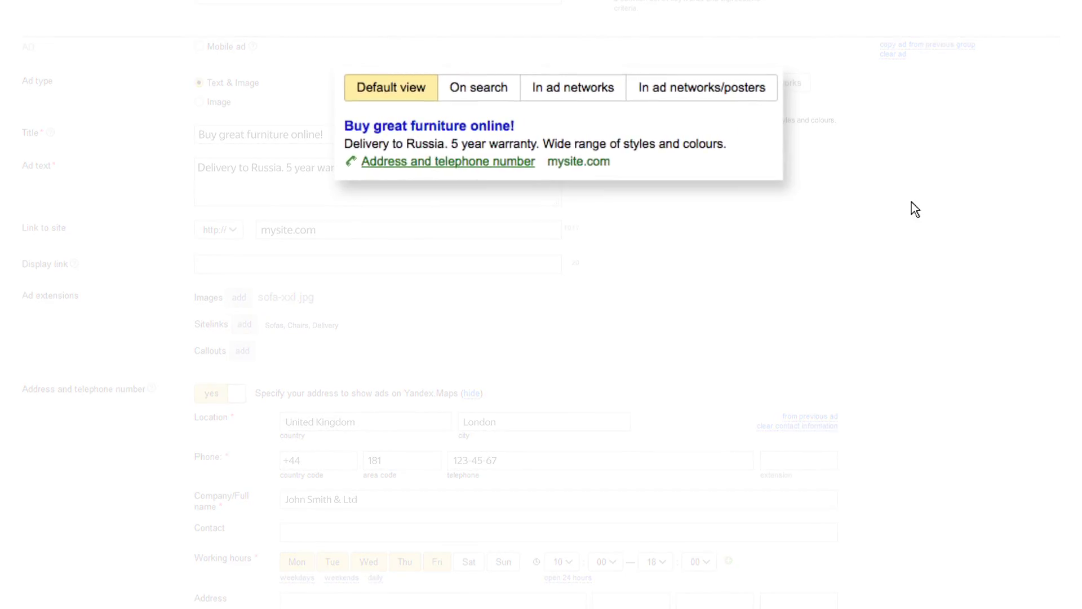
{"action": "left_click", "coordinate": [514, 98]}
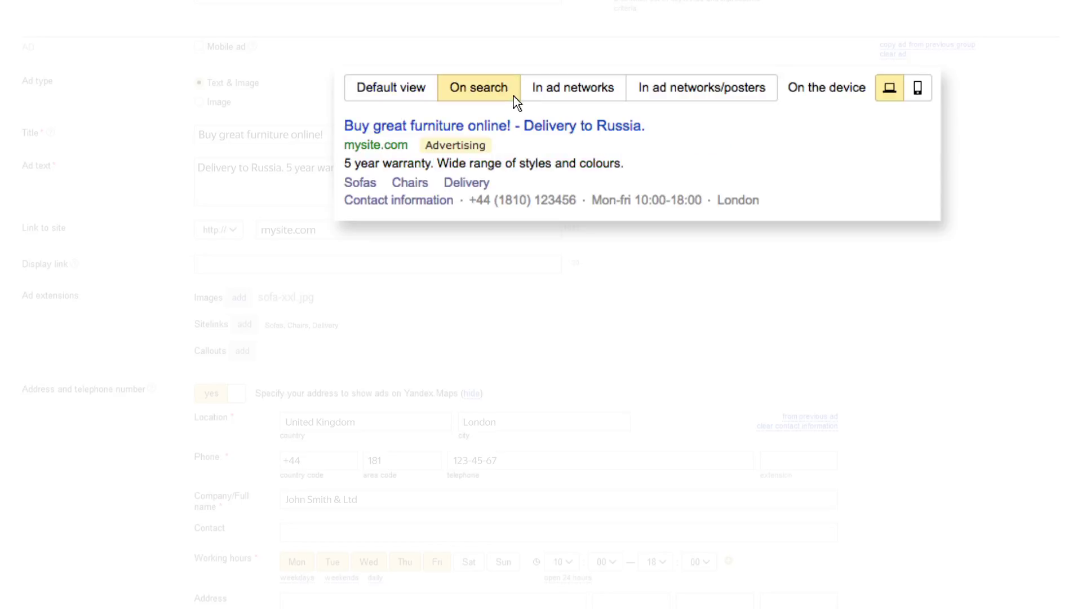
{"action": "left_click", "coordinate": [925, 96]}
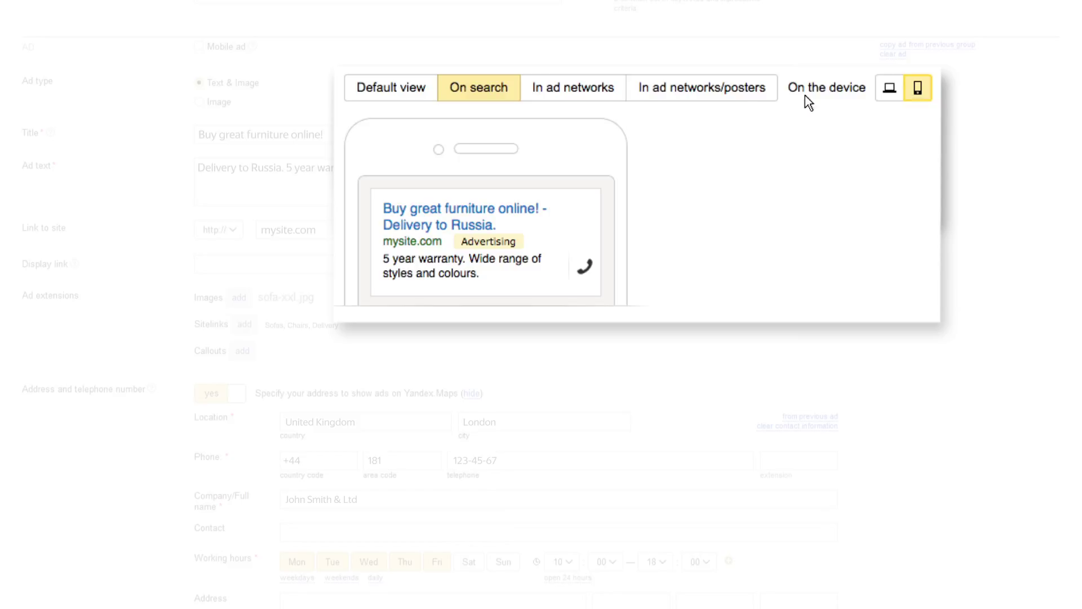
{"action": "left_click", "coordinate": [620, 96]}
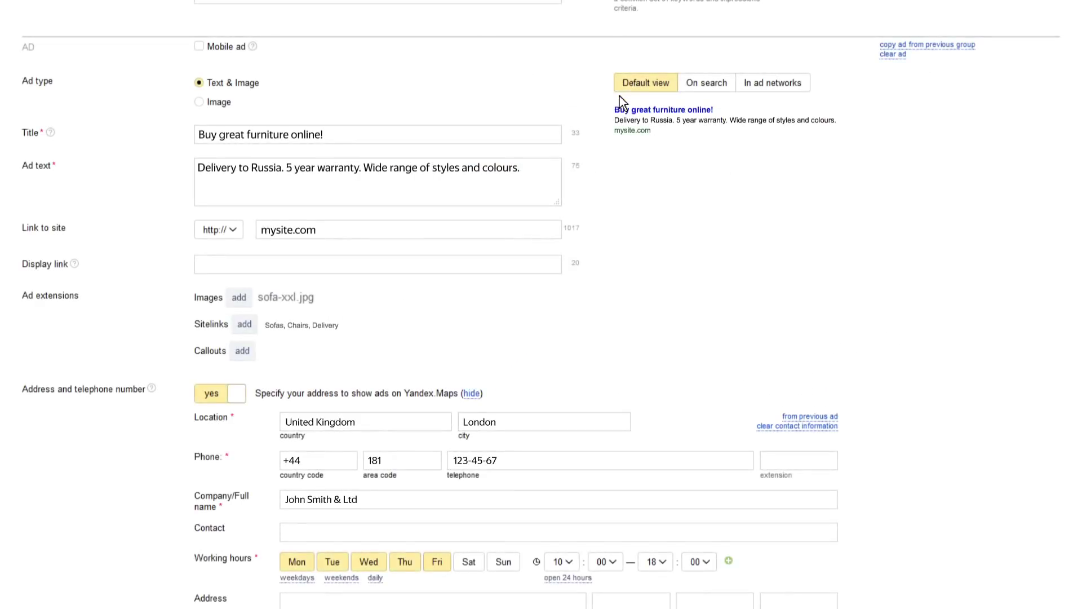
{"action": "scroll", "coordinate": [620, 96], "scroll_direction": "down", "scroll_amount": 8}
{"action": "left_click_drag", "start_coordinate": [344, 381], "coordinate": [409, 382]}
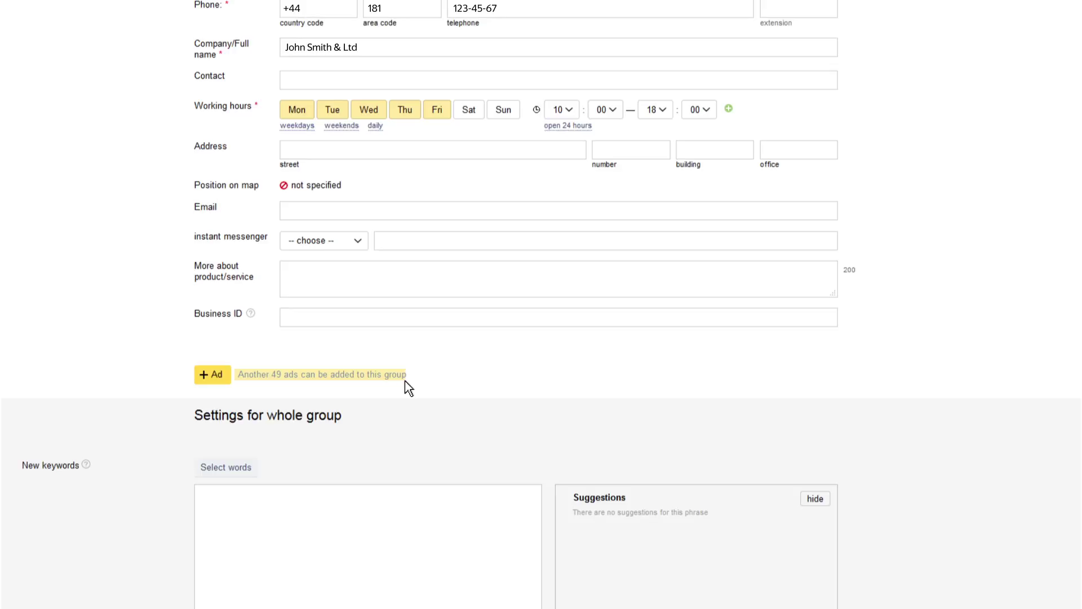
{"action": "left_click", "coordinate": [405, 380]}
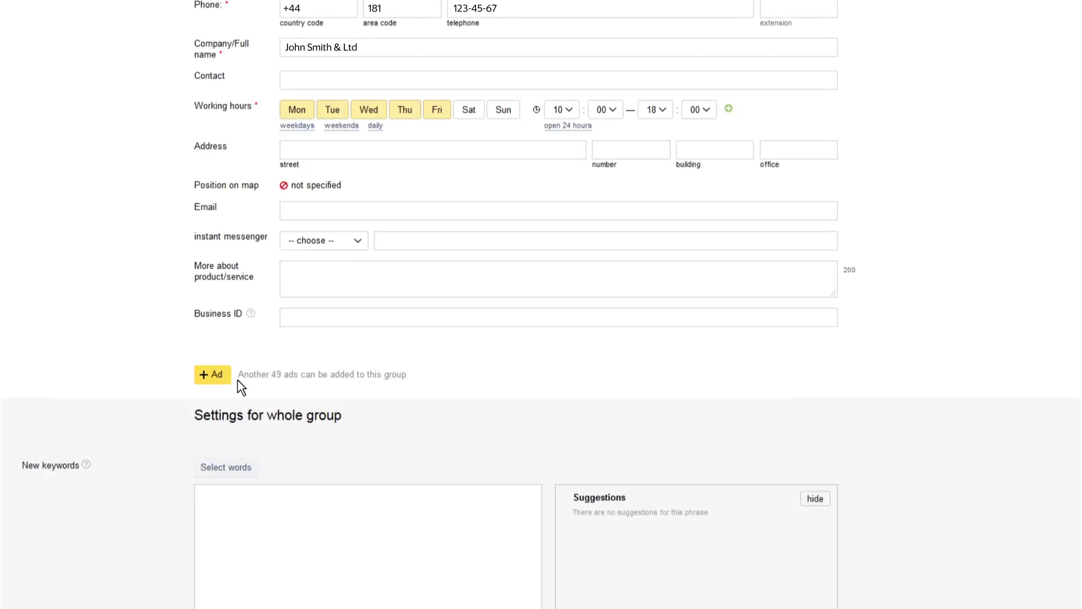
{"action": "scroll", "coordinate": [241, 388], "scroll_direction": "down", "scroll_amount": 7}
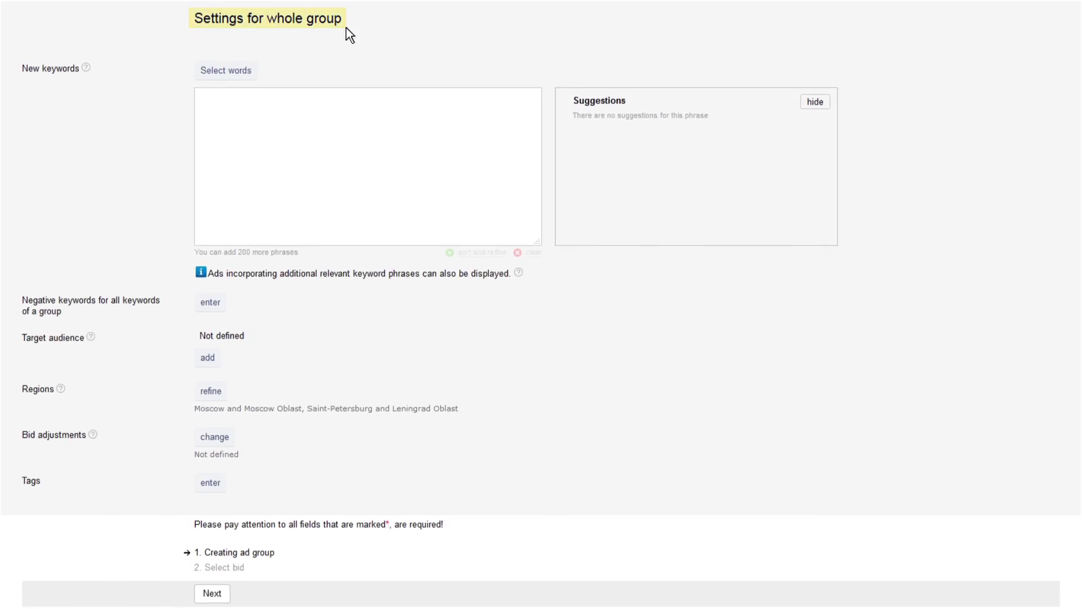
Step: Enter the furniture keywords and add the suggested 'bedroom furniture' keyword
{"action": "left_click", "coordinate": [521, 236]}
{"action": "type", "text": "buy furnit"}
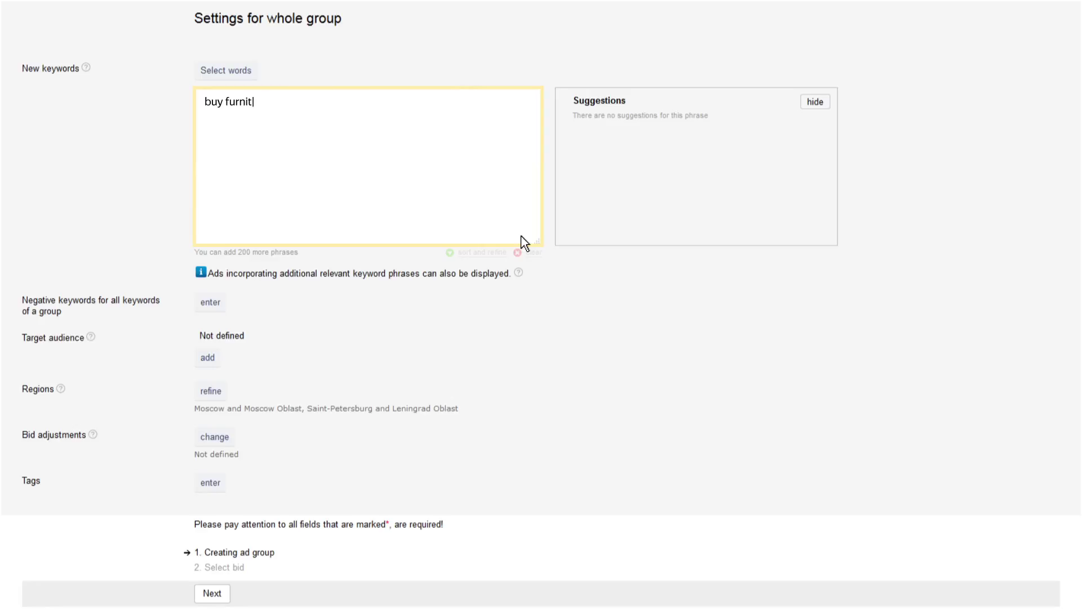
{"action": "type", "text": "ure, buy upholstered furniture, buy furniture +in Moscow, upholstered furniture"}
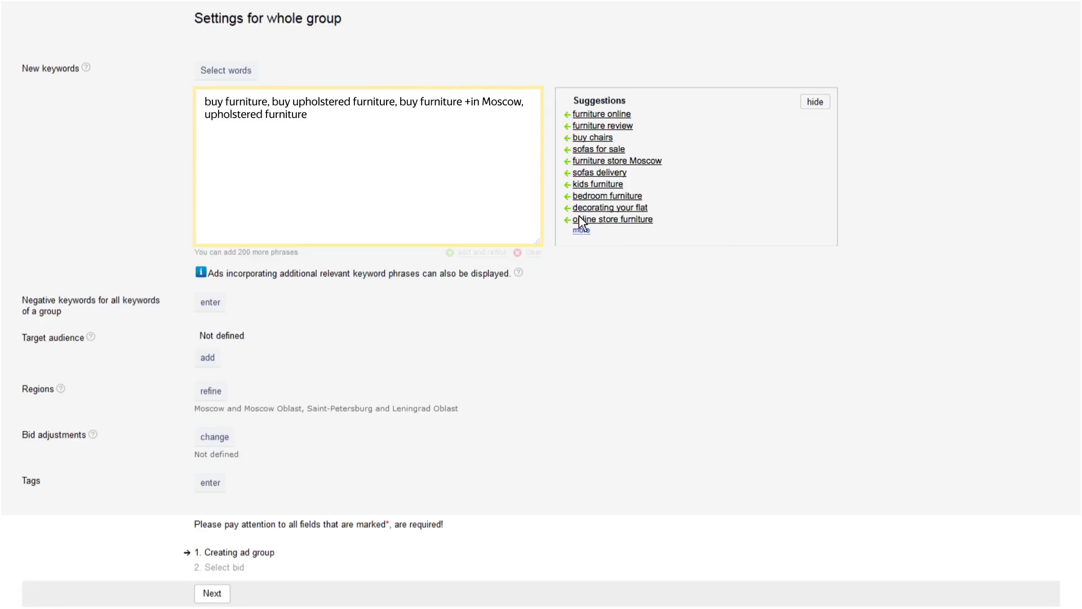
{"action": "left_click", "coordinate": [637, 196]}
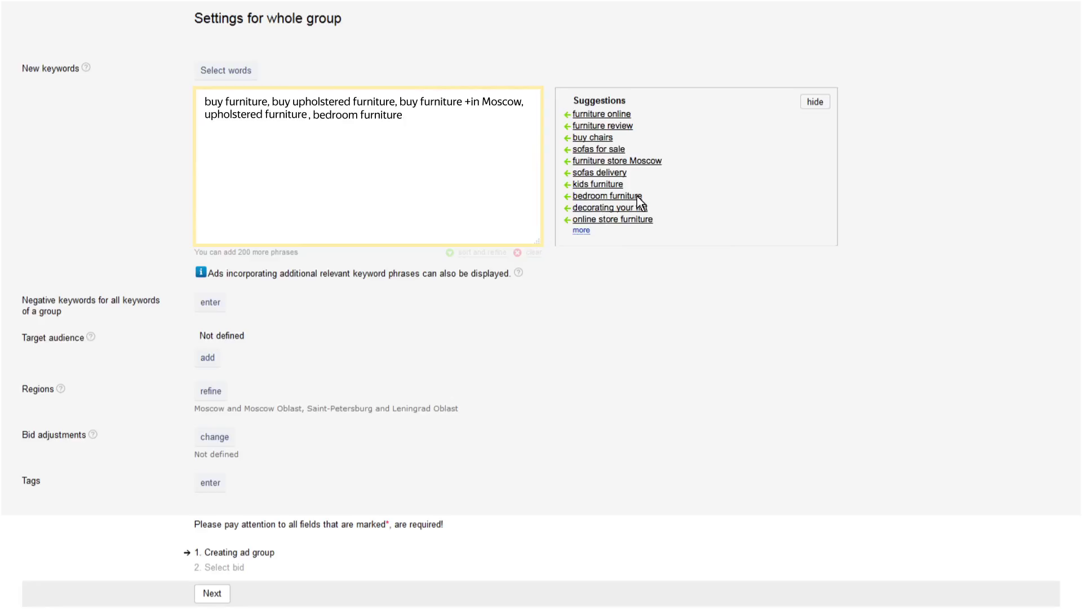
Step: Add '-used -fabric' as the group's negative keywords and save them
{"action": "left_click", "coordinate": [222, 308]}
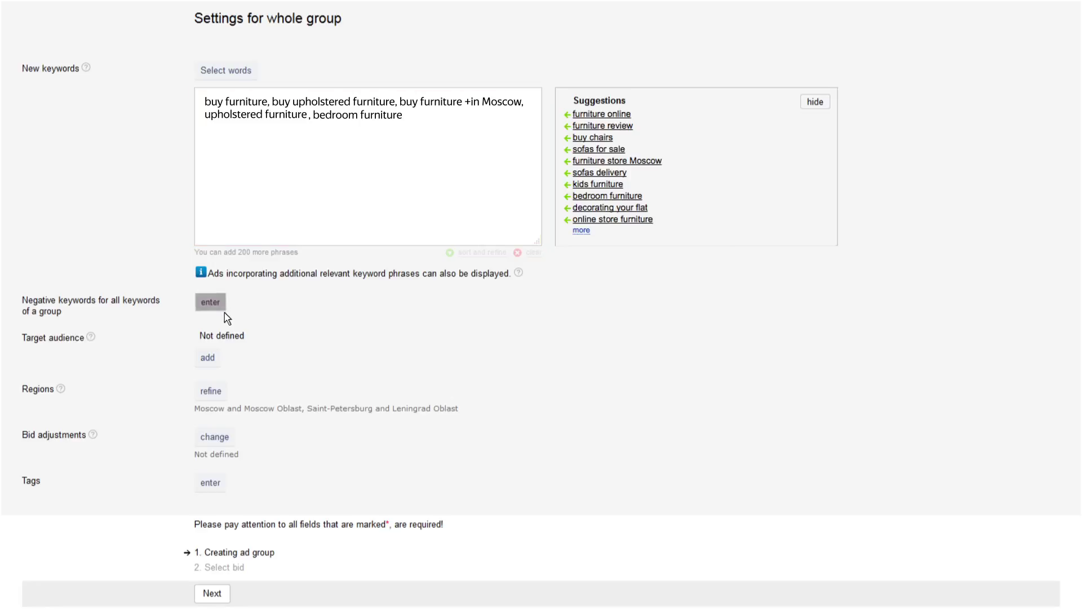
{"action": "type", "text": "-used -fabric"}
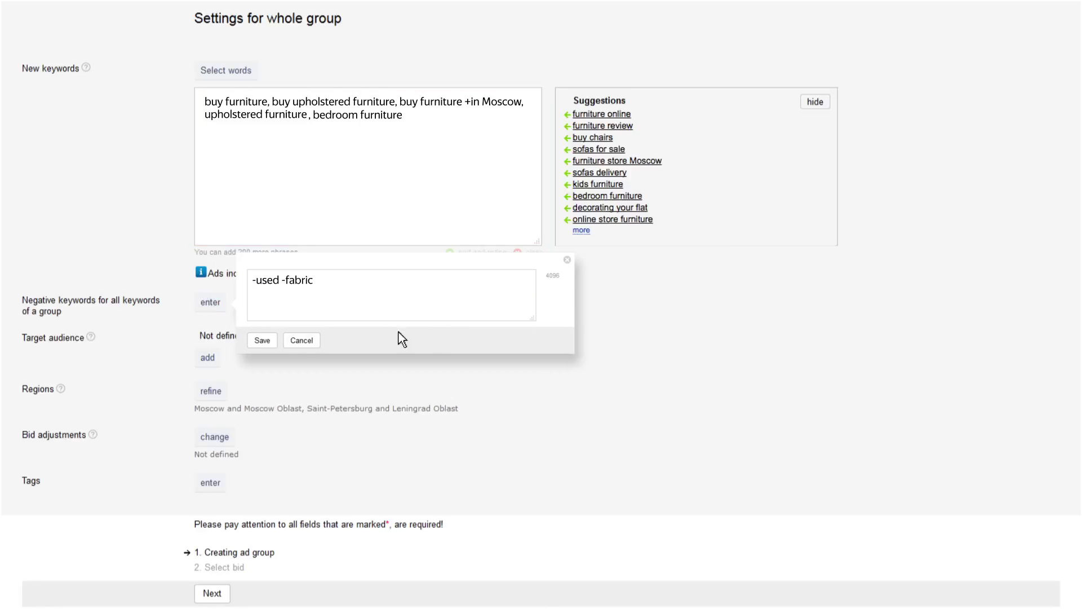
{"action": "left_click", "coordinate": [273, 345]}
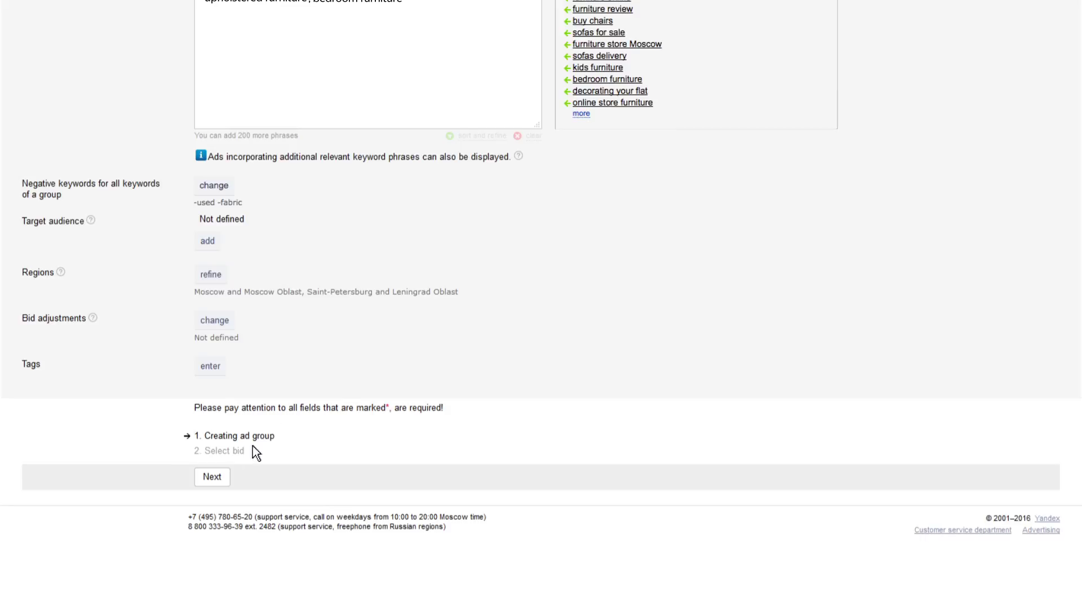
Step: Proceed to step 3, Set CPC, for the Furniture ad group
{"action": "left_click", "coordinate": [229, 484]}
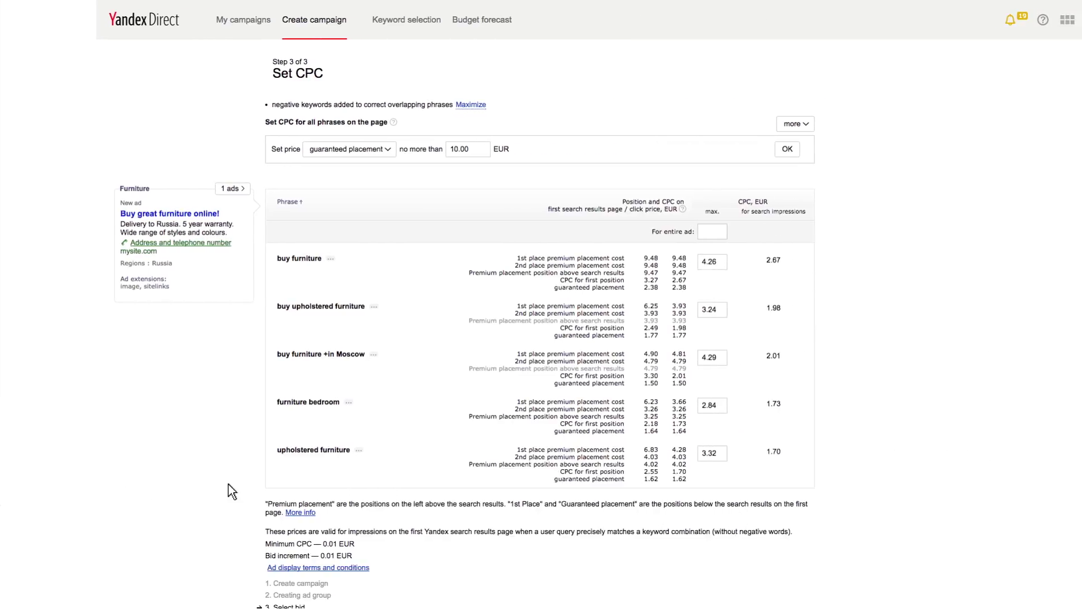